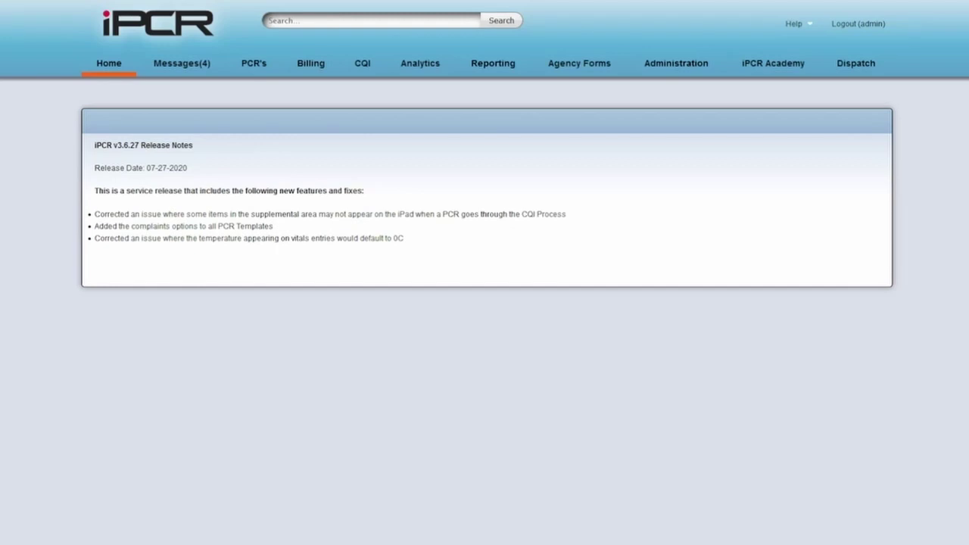
Open the list of Ad Hoc views in Analytics and look through the available views
left_click(420, 66)
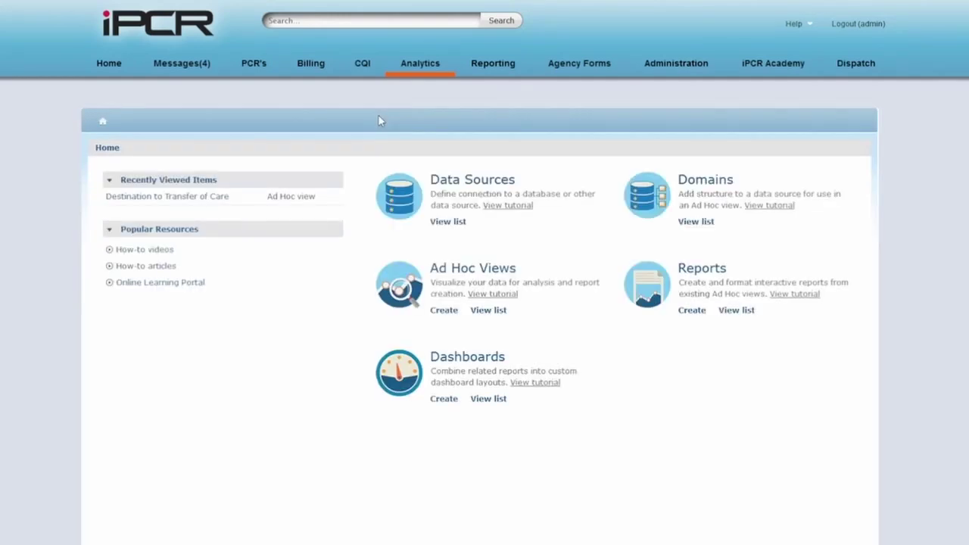
left_click(495, 316)
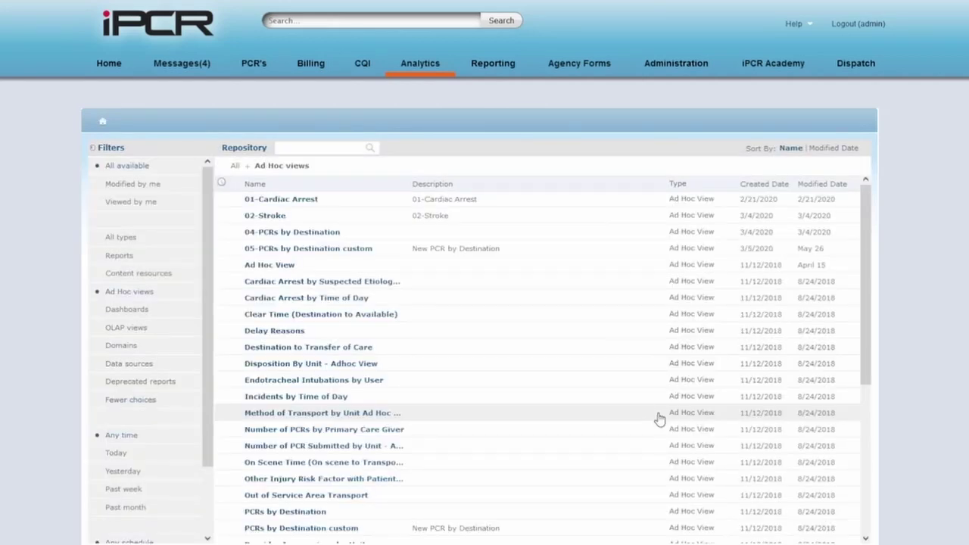
scroll(312, 227, "down", 2)
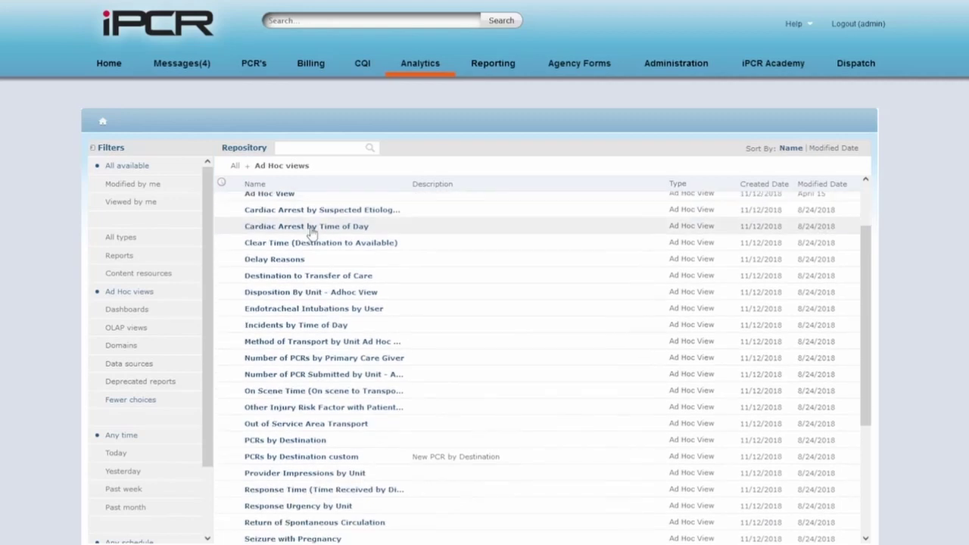
scroll(312, 232, "down", 5)
scroll(303, 333, "up", 5)
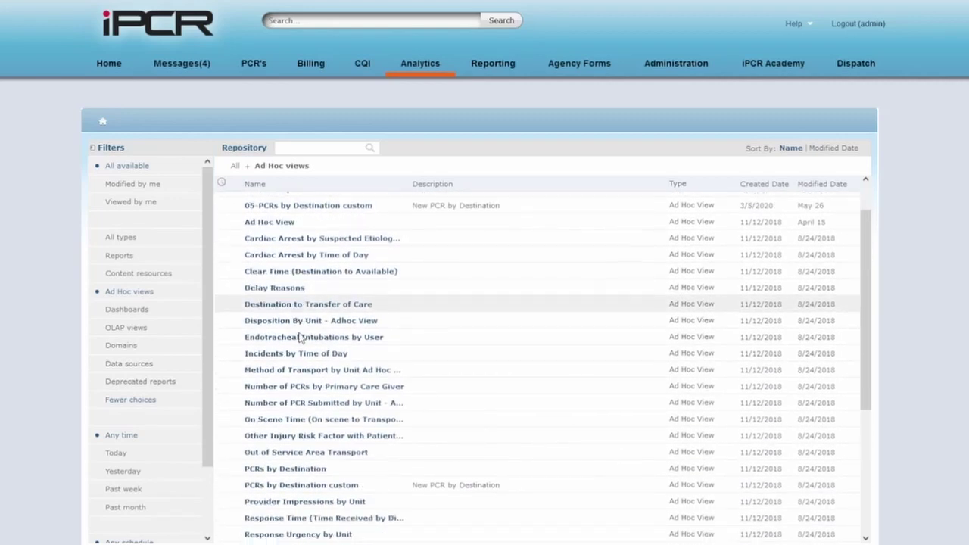
scroll(301, 337, "down", 1)
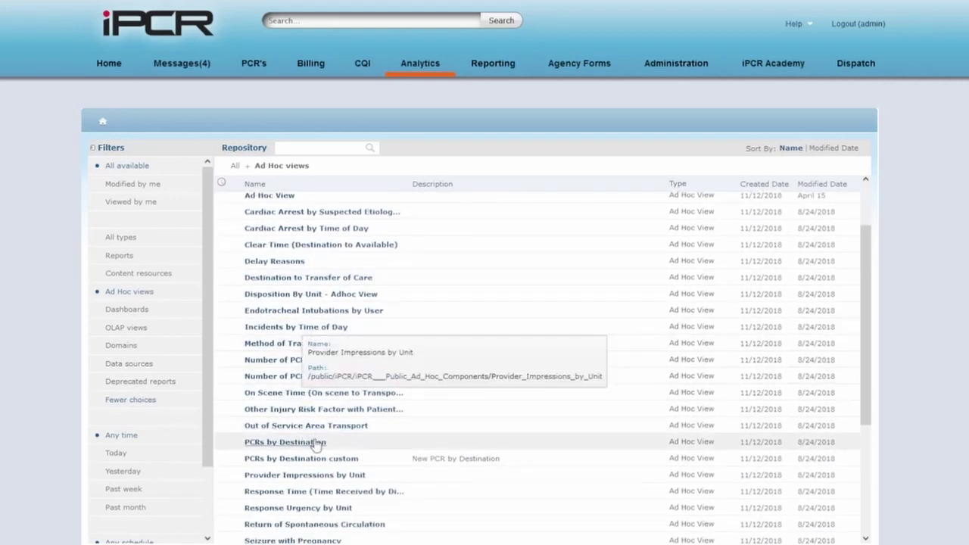
scroll(306, 443, "up", 3)
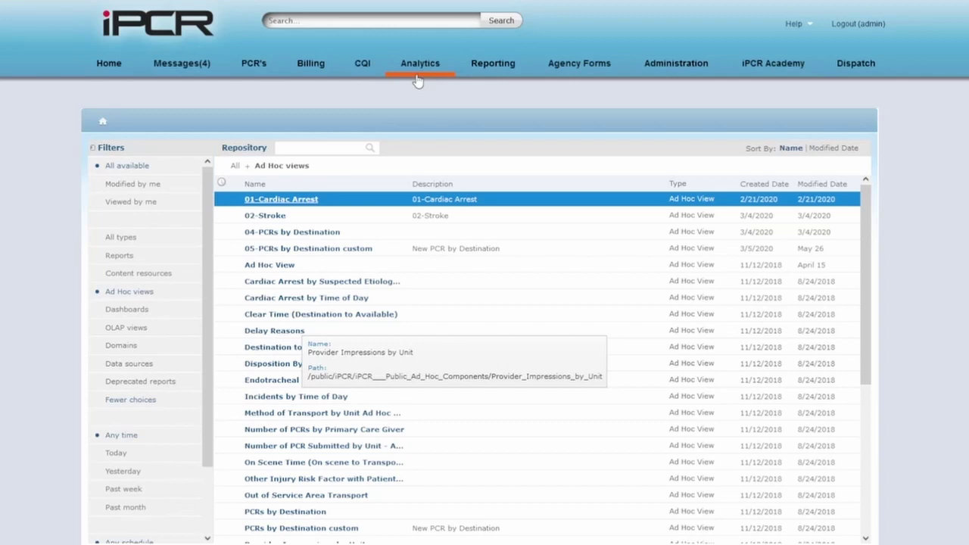
View the new PCRs in Reporting, and read through the Truck Check form in Agency Forms before closing it
left_click(506, 76)
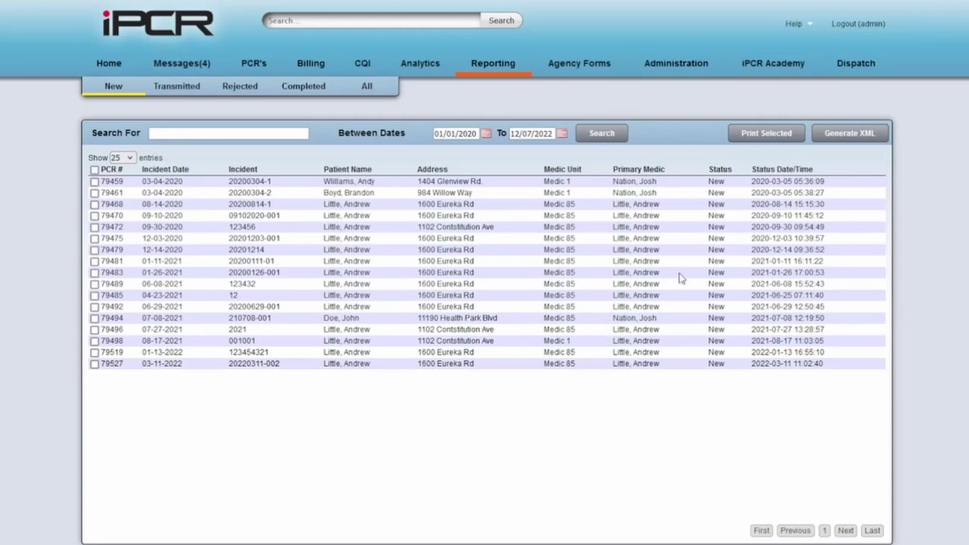
left_click(580, 64)
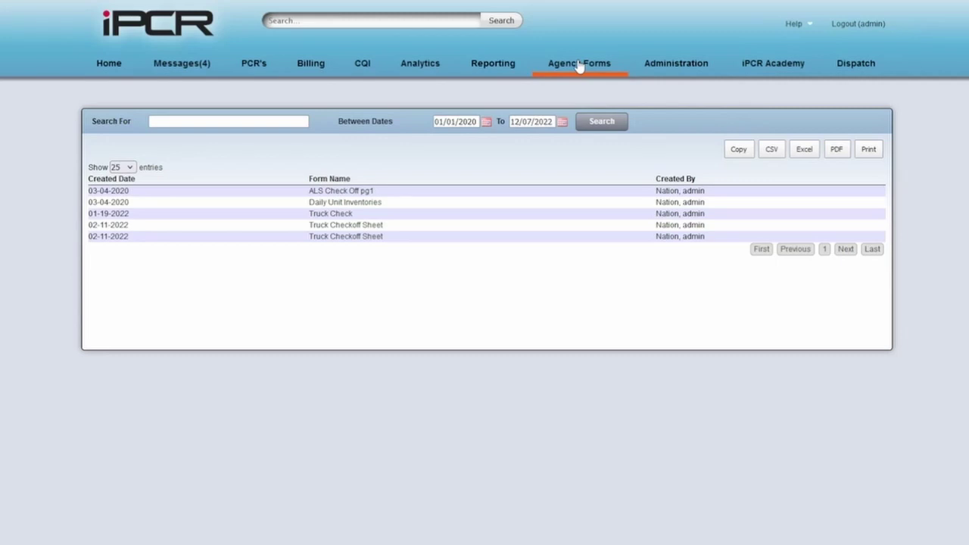
left_click(338, 214)
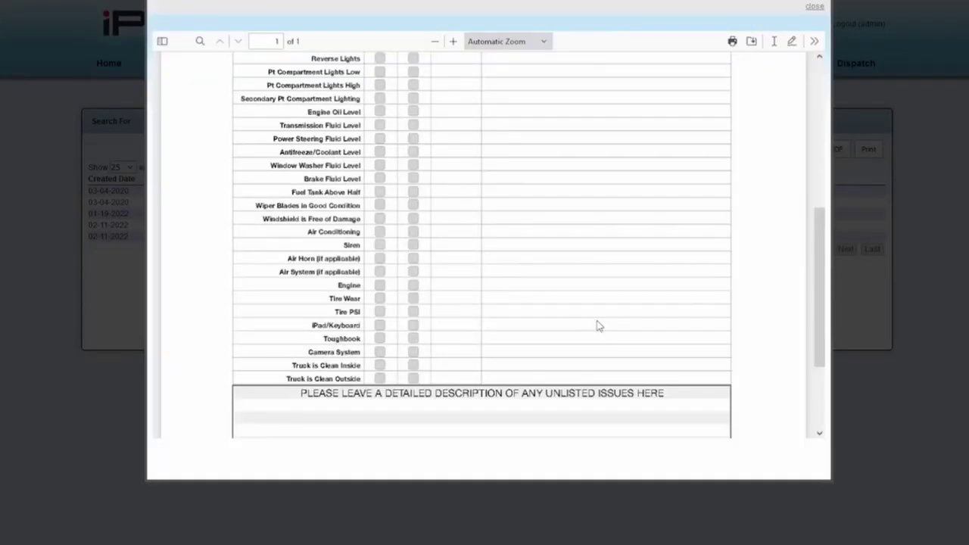
scroll(557, 310, "down", 2)
scroll(554, 337, "up", 8)
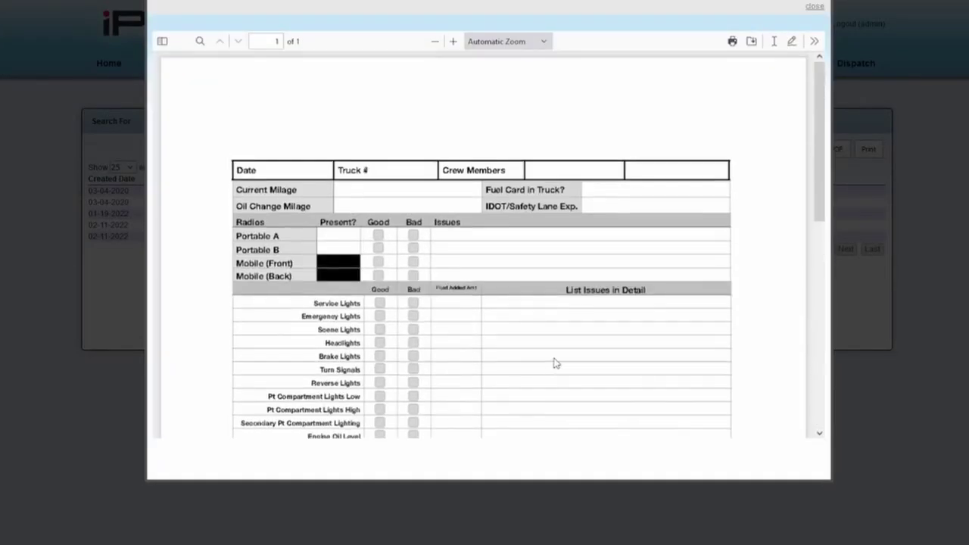
scroll(413, 184, "down", 5)
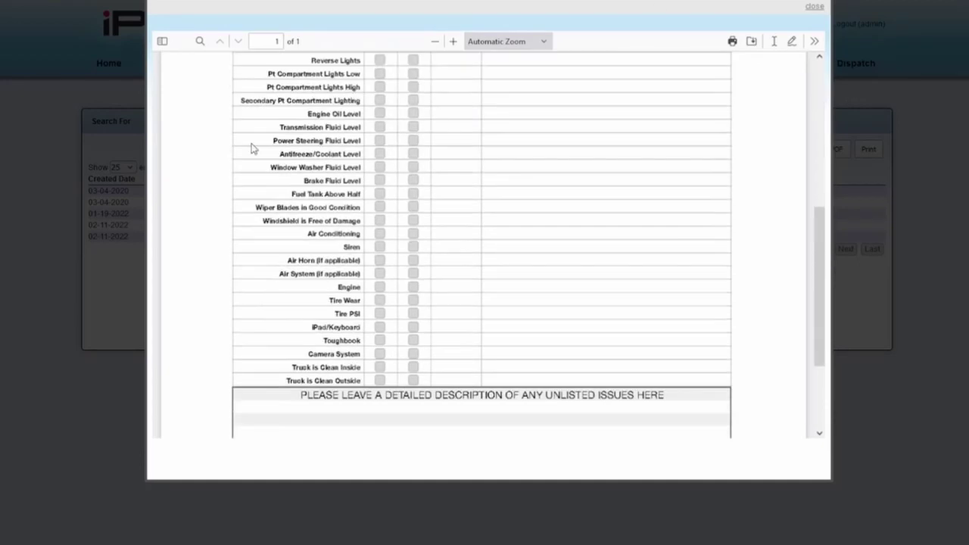
left_click(816, 6)
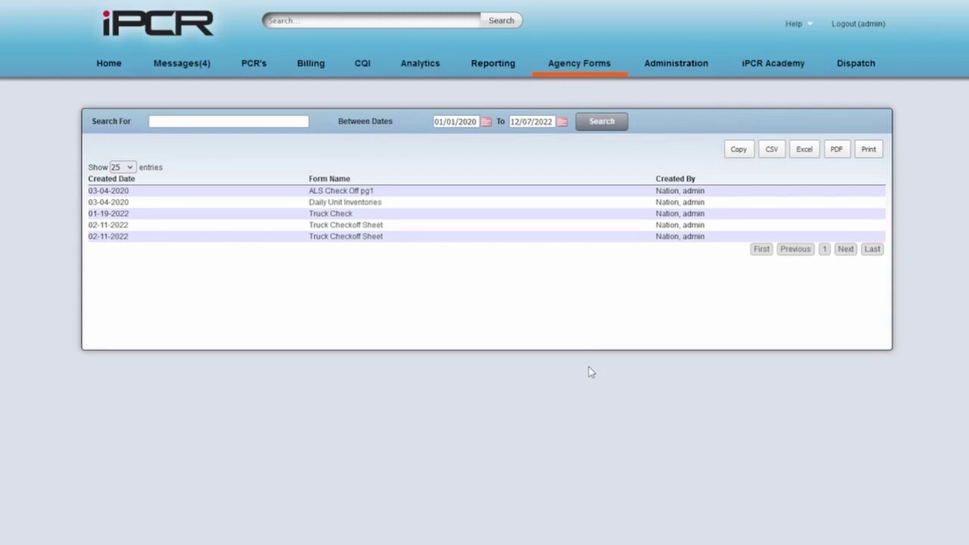
Open a blank notice in the administration Alerts/Notices area, examine its date, visibility and message options, and discard it
left_click(687, 65)
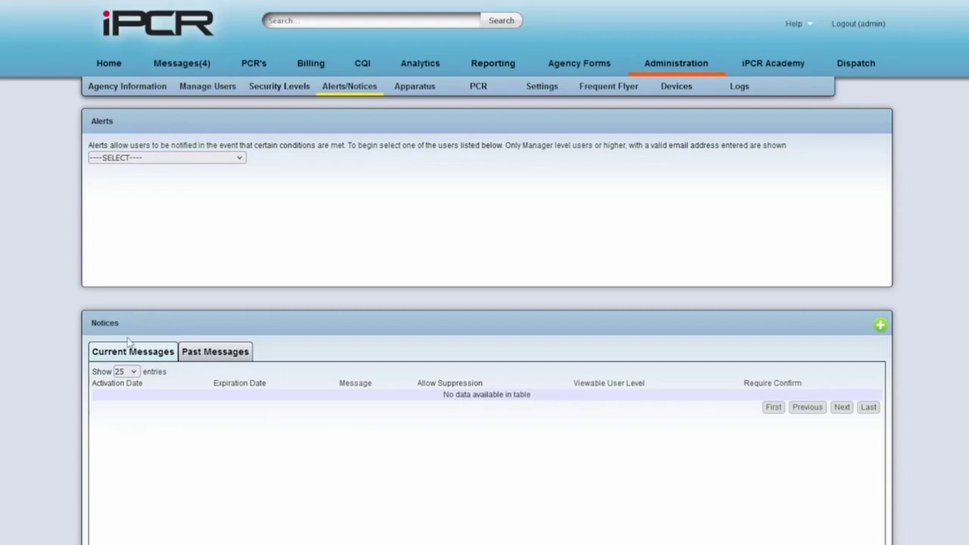
left_click(878, 326)
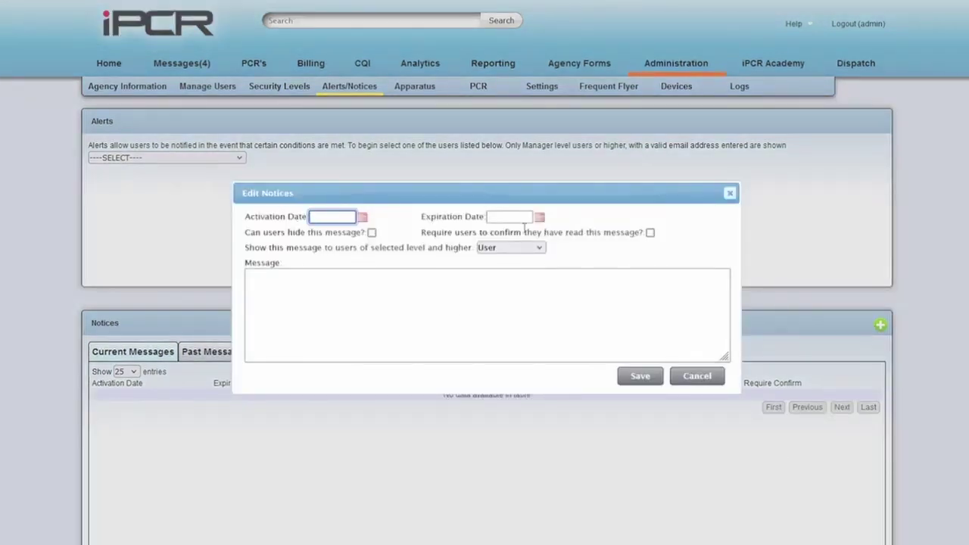
left_click(430, 308)
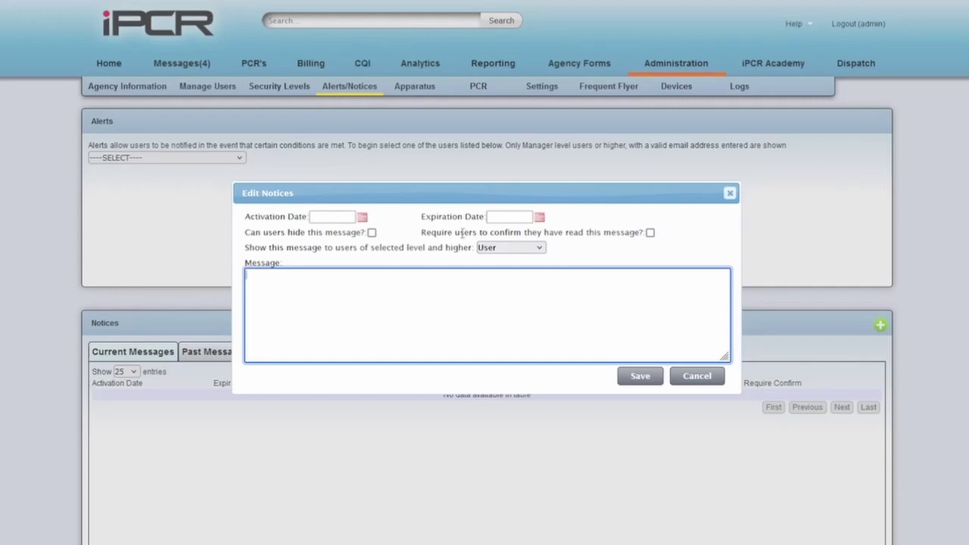
left_click(697, 377)
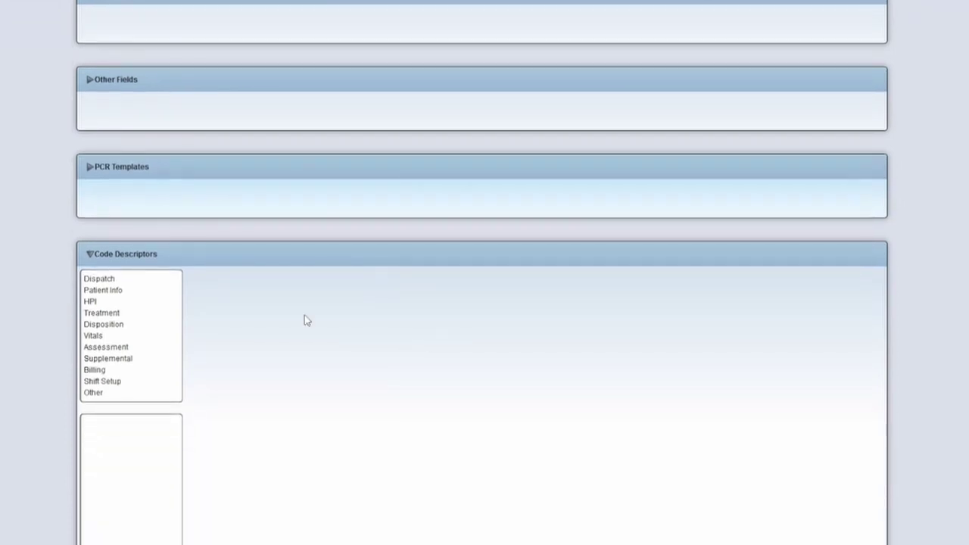
Expand the PCR Templates section to view the existing templates and collapse it again
left_click(98, 167)
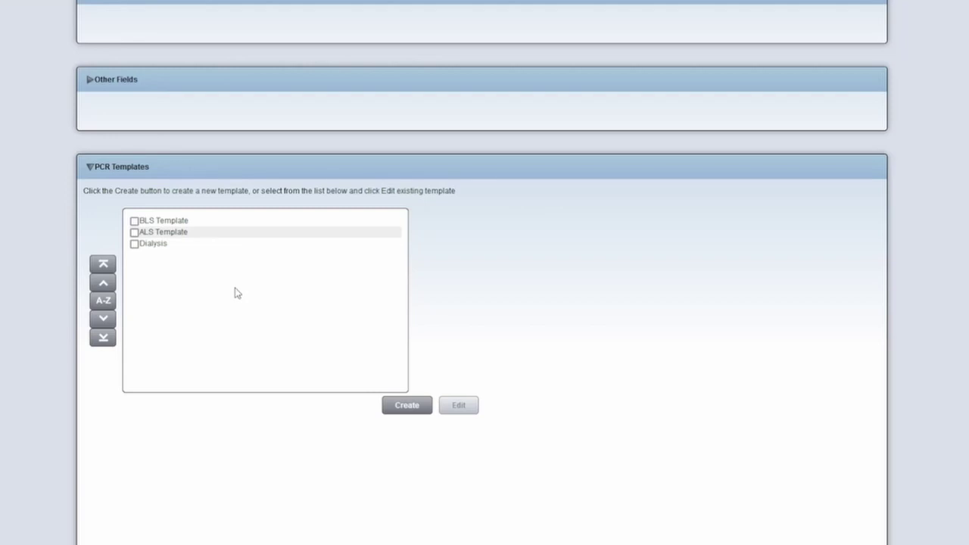
left_click(97, 166)
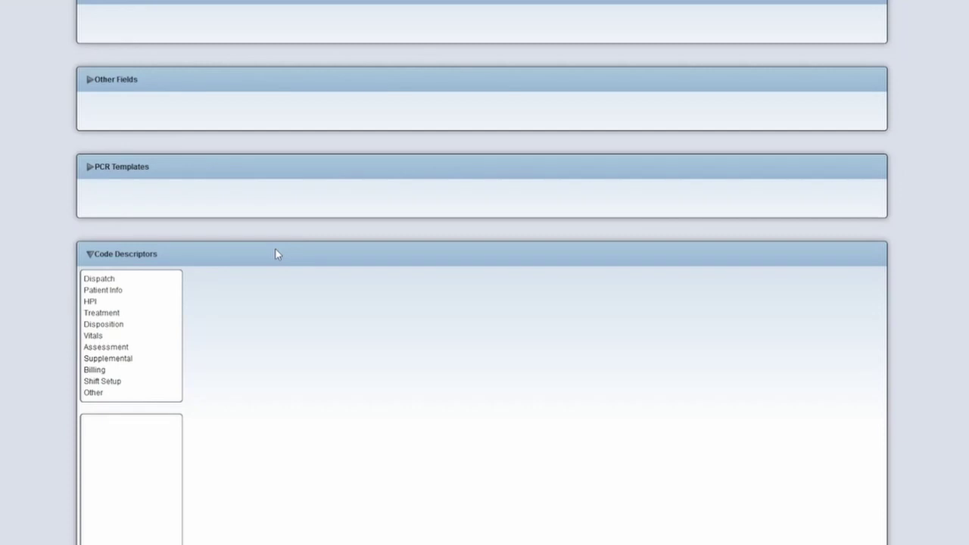
Examine the Patient Info Medications field in Code Descriptors and the dispositions it is required for, leaving them unchanged
scroll(280, 277, "down", 1)
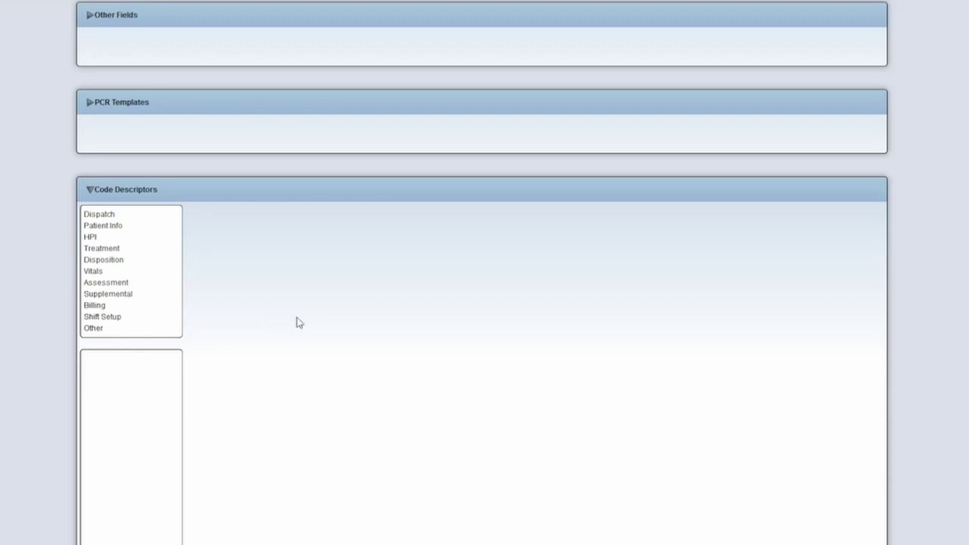
scroll(331, 307, "down", 1)
left_click(113, 161)
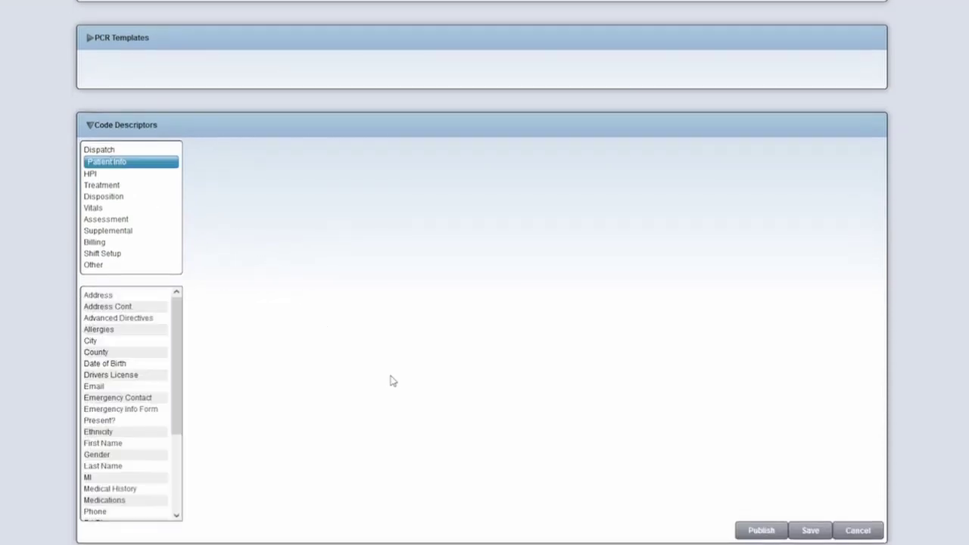
left_click(111, 501)
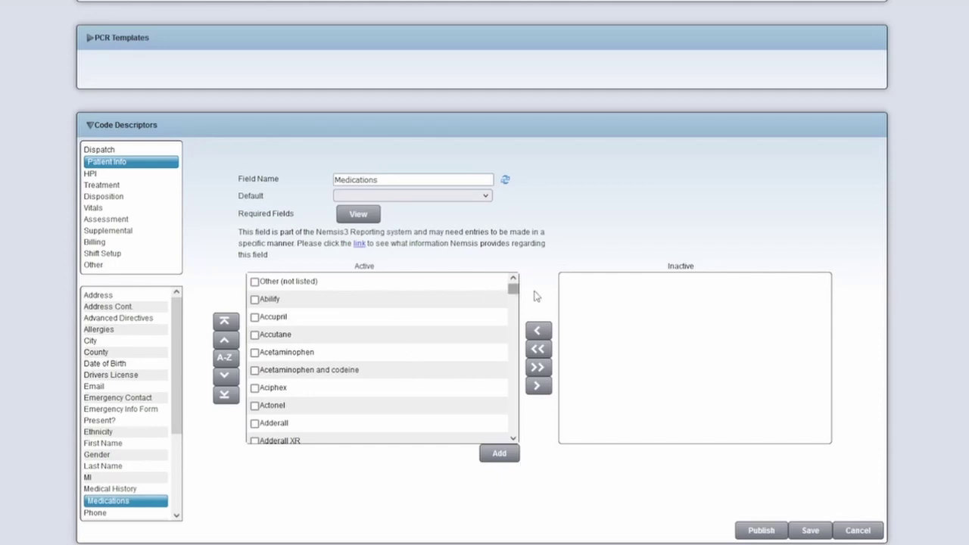
mouse_move(514, 288)
left_mouse_down()
mouse_move(520, 316)
mouse_move(520, 290)
left_mouse_up()
left_click(374, 214)
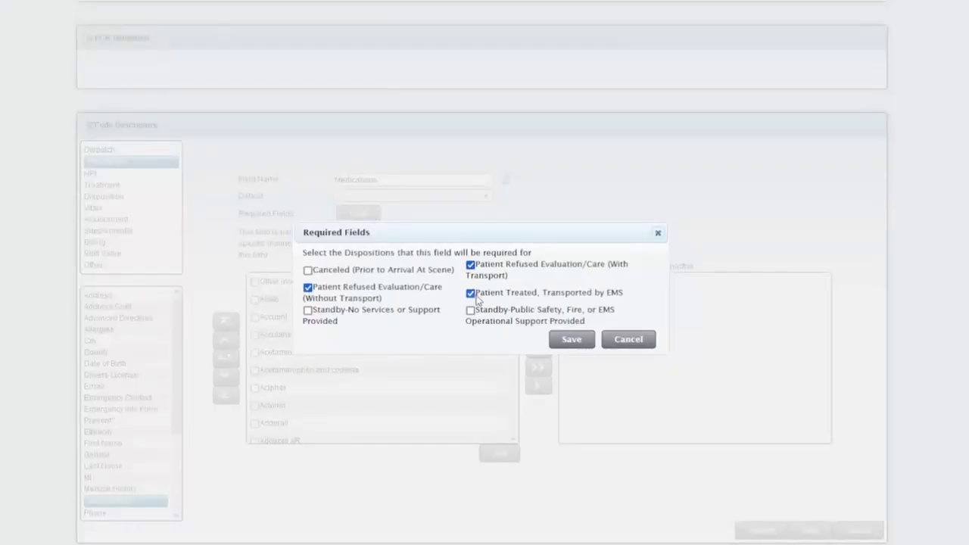
left_click(632, 340)
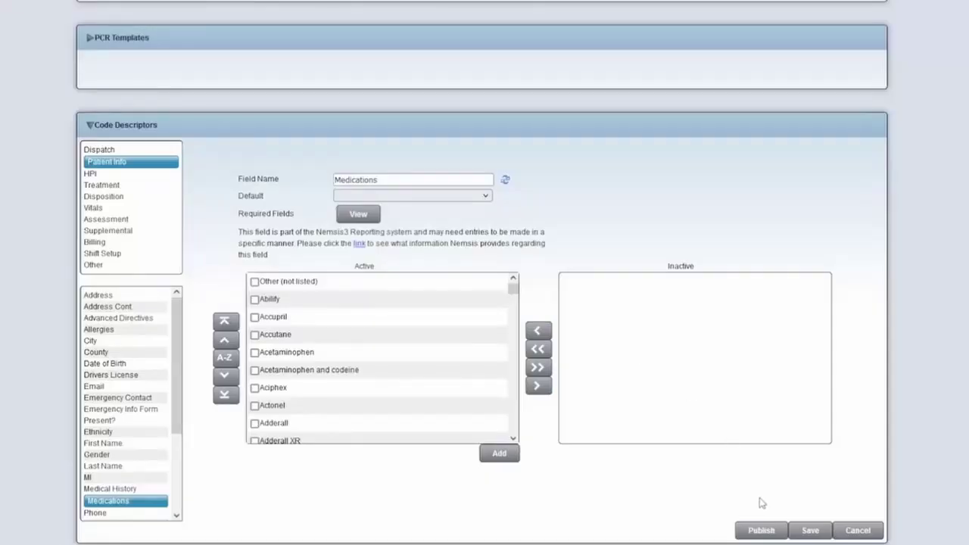
Open the Benadryl treatment in the Treatments section and inspect the Success field in its field configuration
scroll(707, 480, "down", 3)
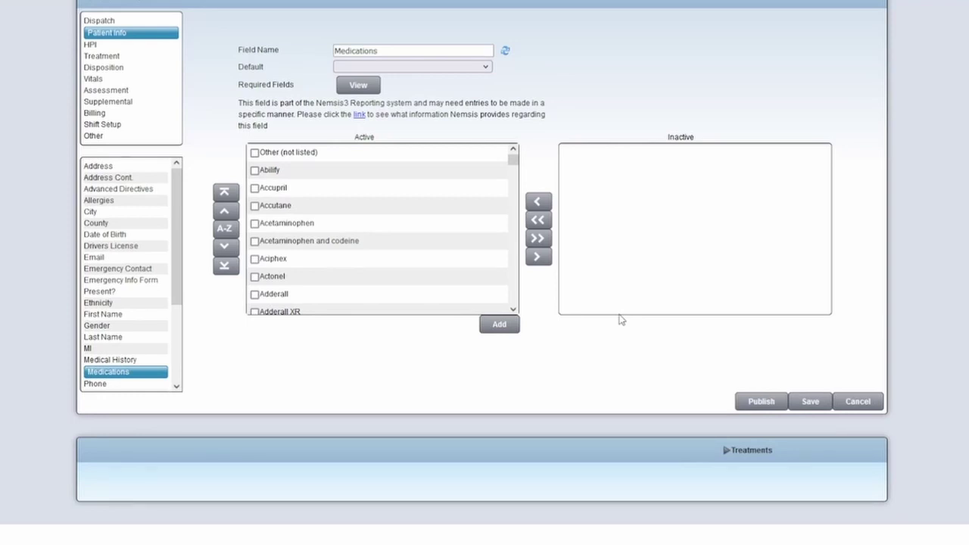
left_click(766, 450)
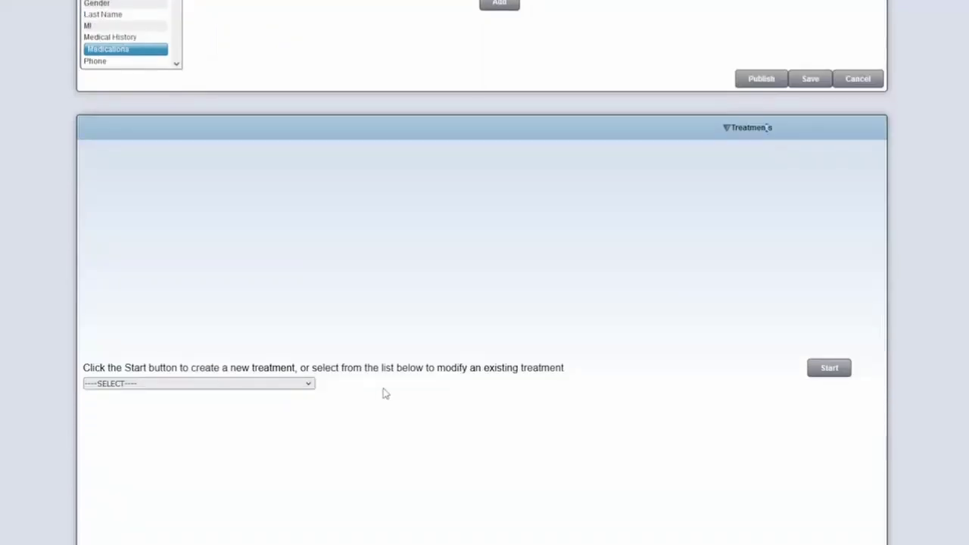
left_click(228, 384)
left_click(180, 299)
left_click(828, 369)
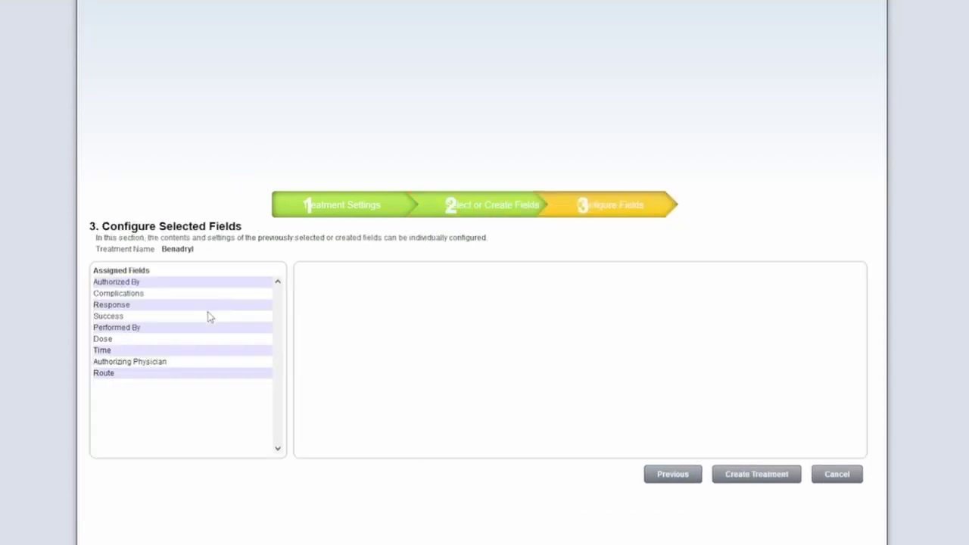
left_click(111, 317)
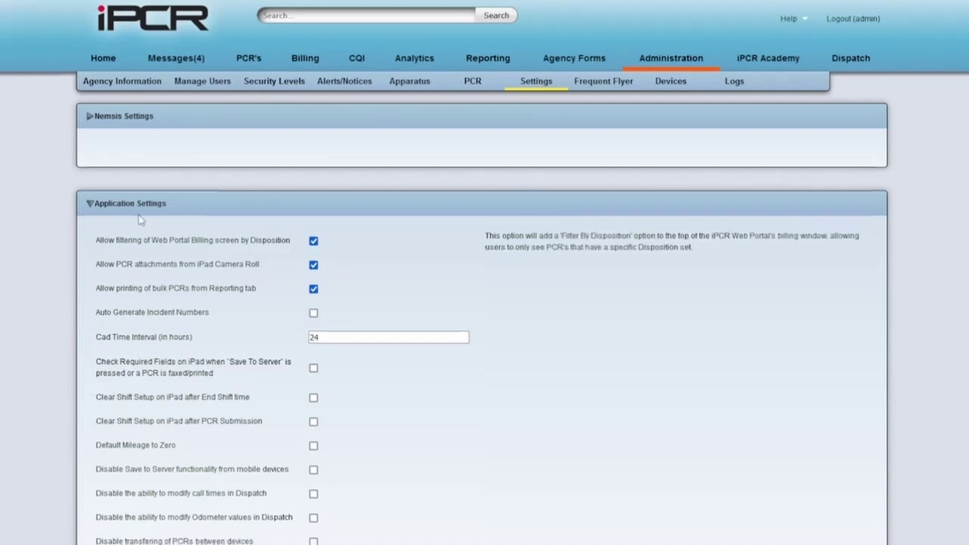
Look through all Application Settings options, including the agency logo and IP restrictions, down to the login background images
scroll(139, 220, "down", 3)
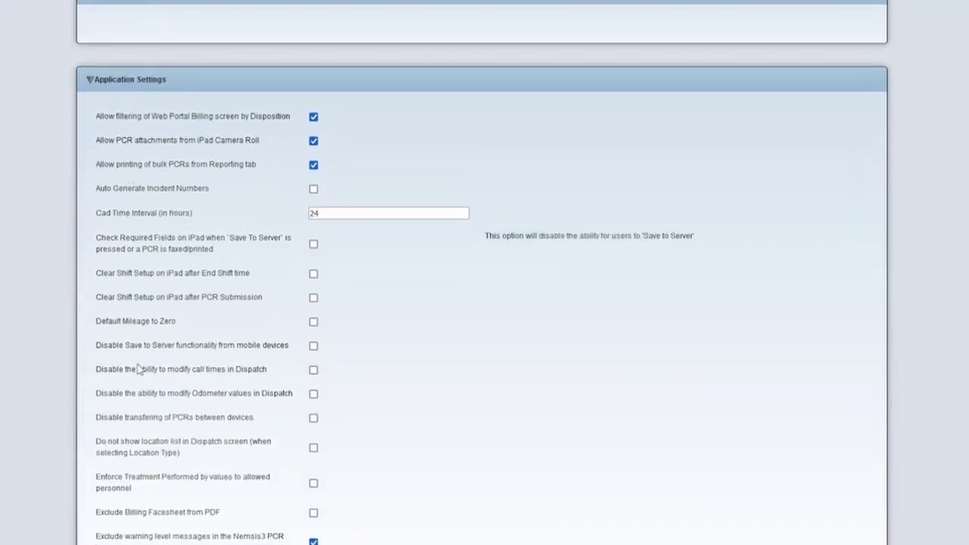
scroll(140, 369, "down", 2)
scroll(181, 187, "down", 4)
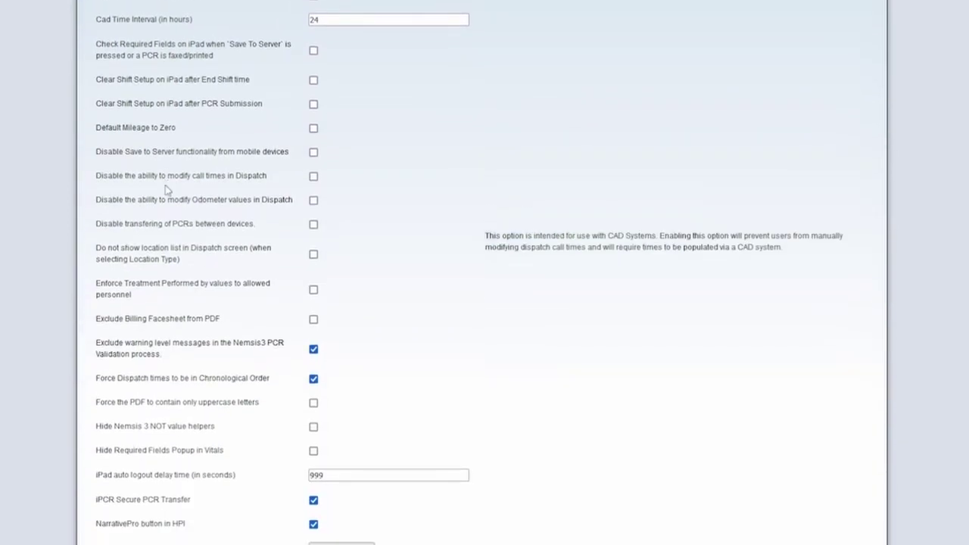
scroll(154, 159, "down", 6)
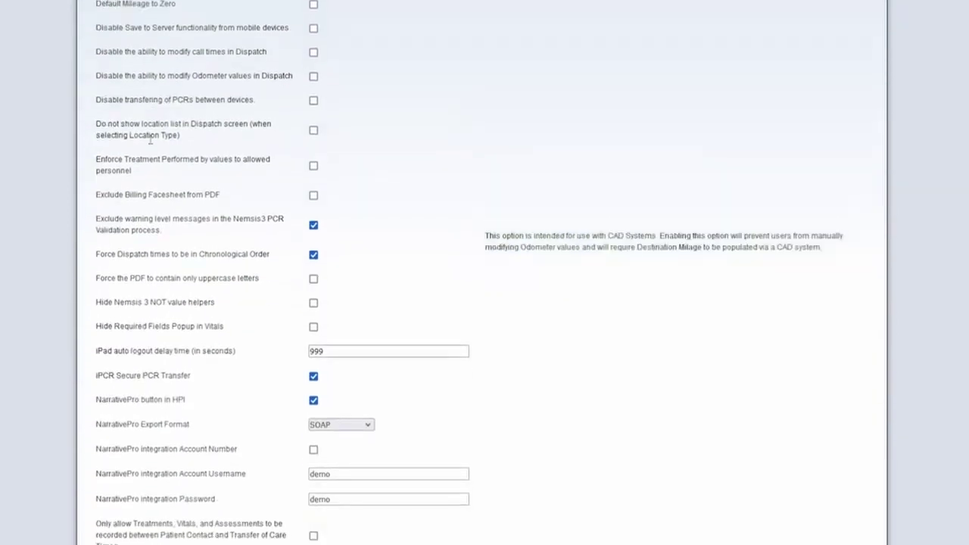
scroll(152, 156, "down", 9)
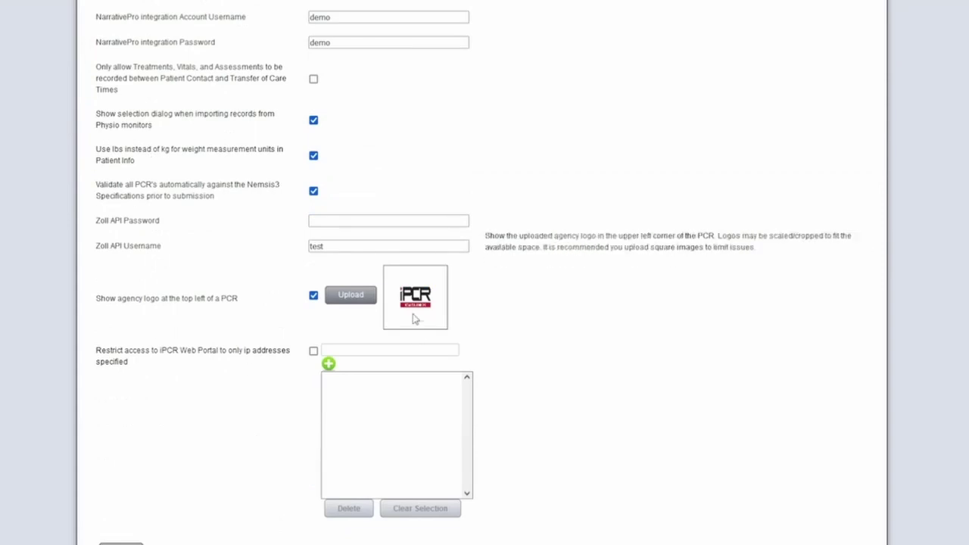
scroll(409, 303, "down", 3)
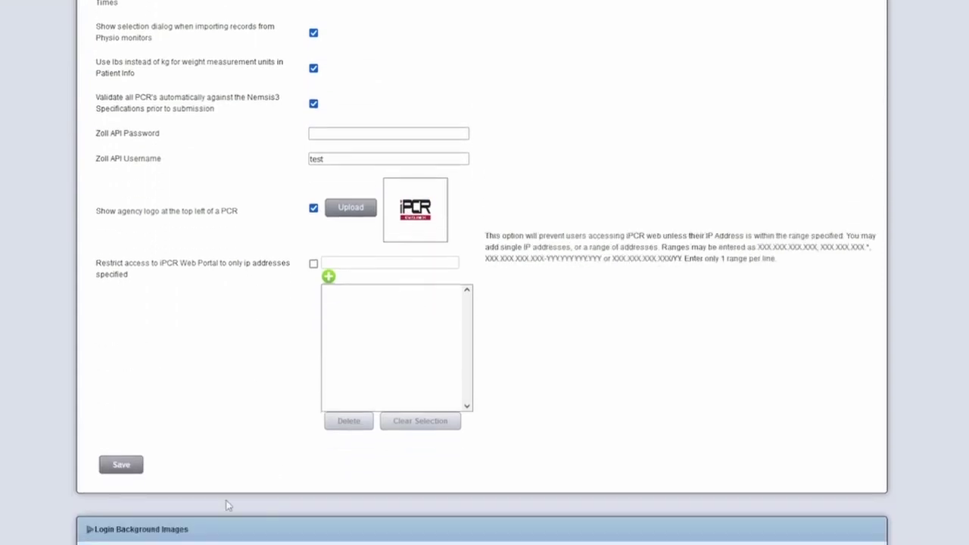
scroll(314, 356, "down", 3)
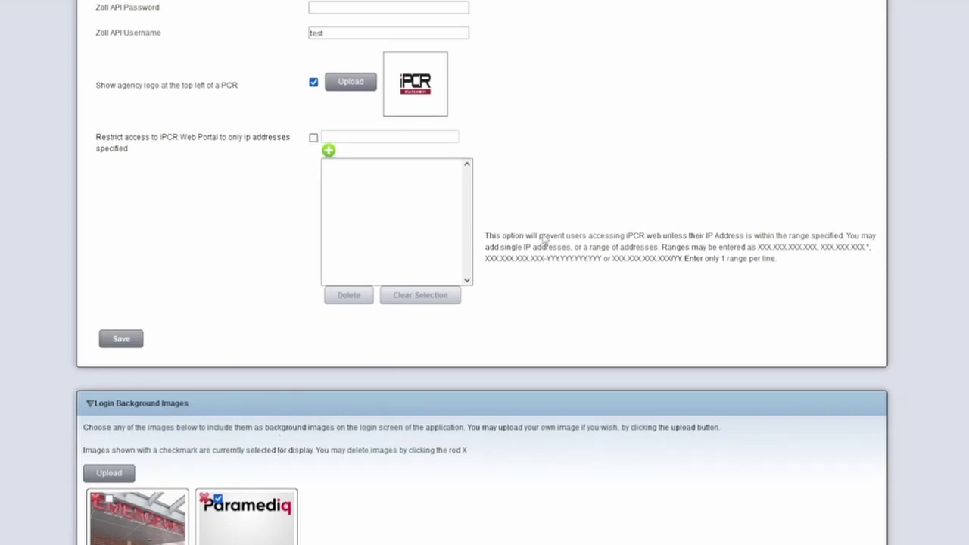
scroll(564, 421, "up", 8)
scroll(563, 422, "up", 10)
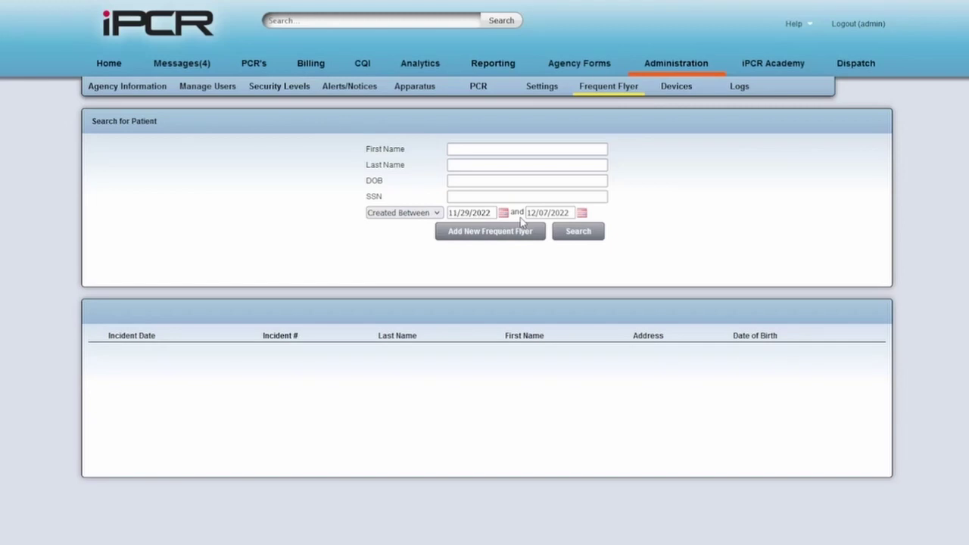
Check the DOB search field for frequent flyer patients and open the administration list of devices
left_click(497, 181)
left_click(685, 97)
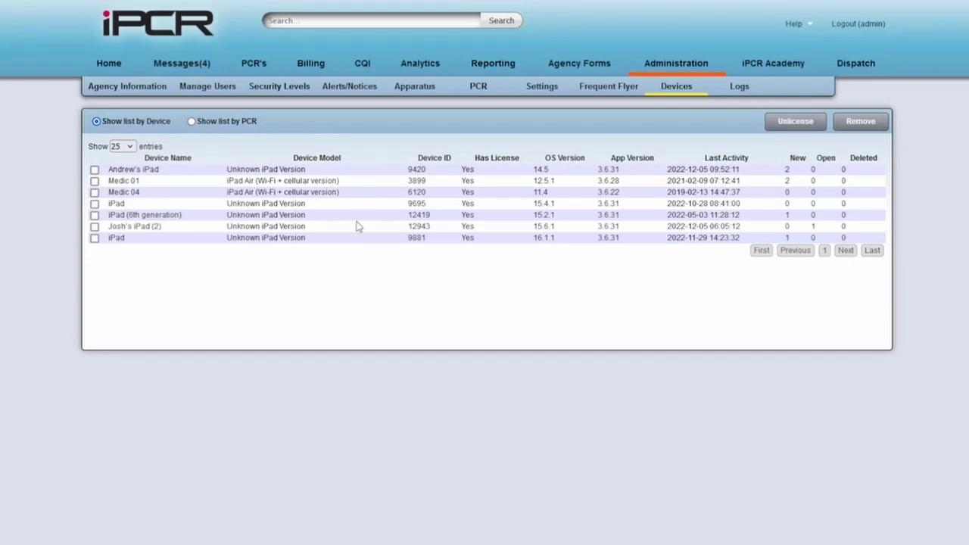
Review the Device Stats of the first device in the list, close them, and check which administration logs are available
left_click(264, 172)
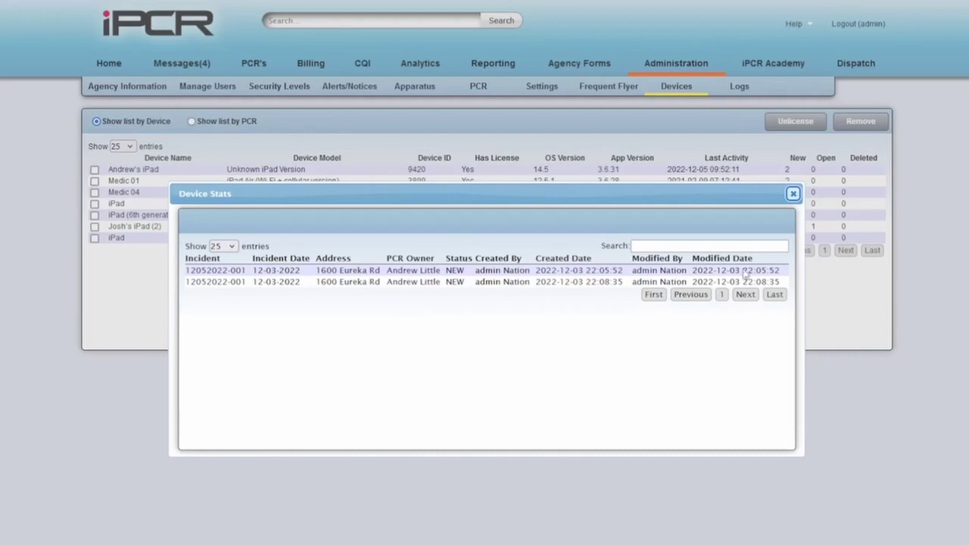
left_click(792, 194)
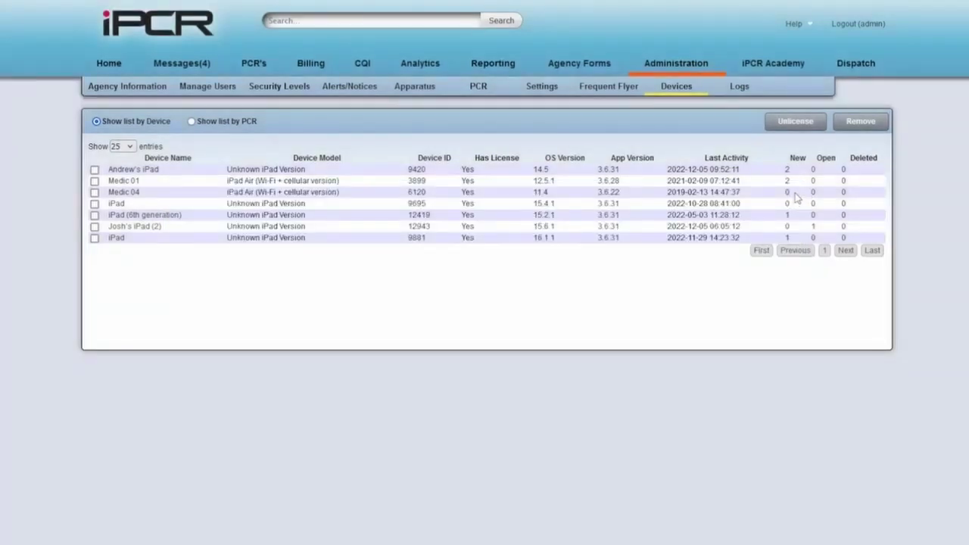
mouse_move(740, 90)
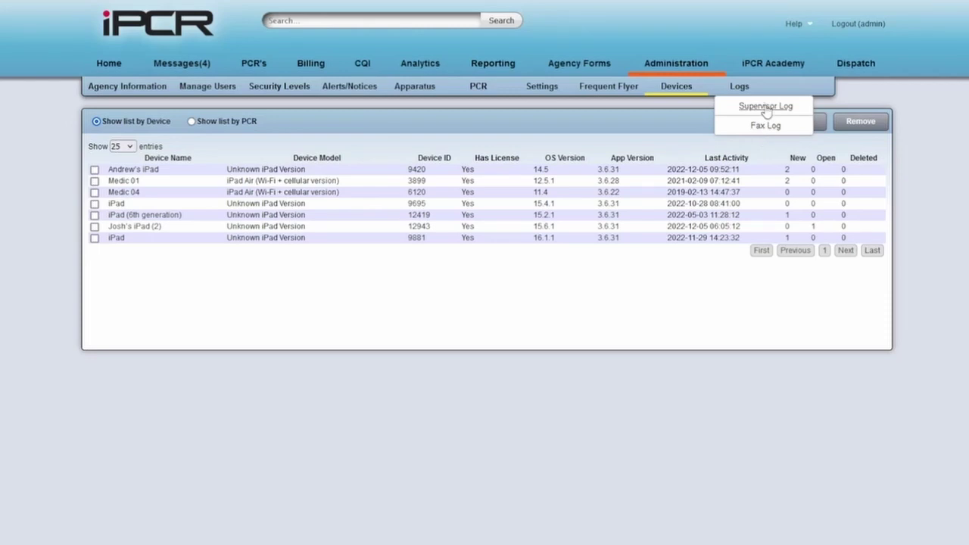
Open iPCR Academy and inspect the training request form's preferred date/time and contact fields, leaving them empty
left_click(766, 107)
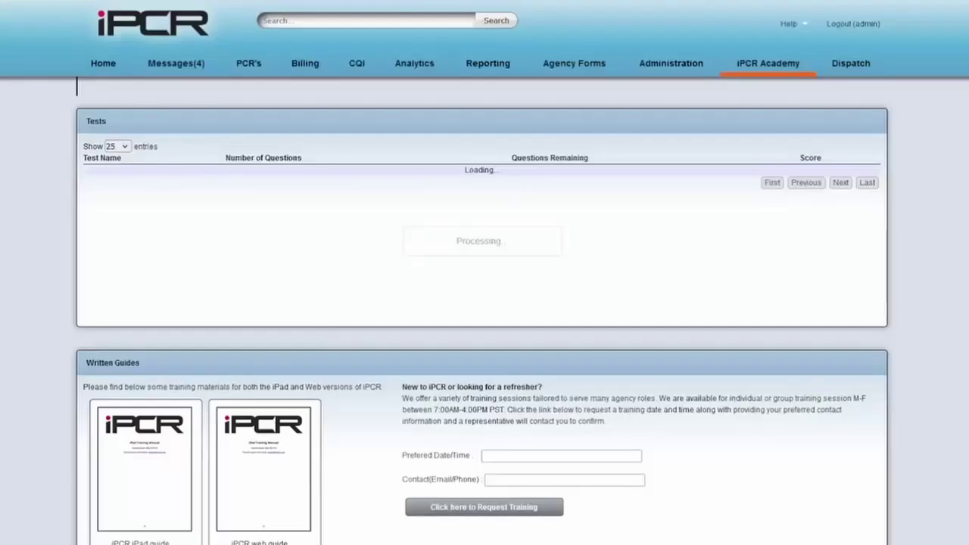
scroll(762, 441, "down", 3)
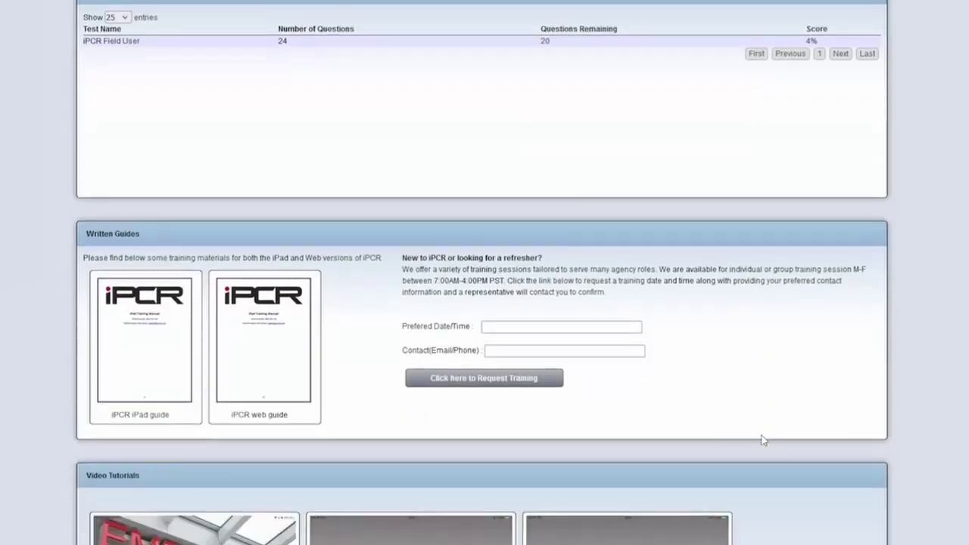
left_click(513, 327)
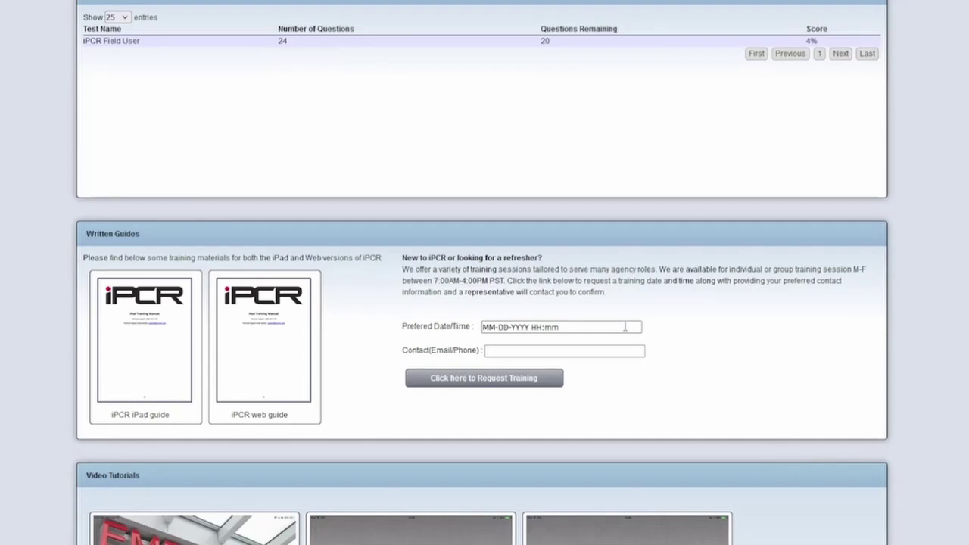
left_click(779, 363)
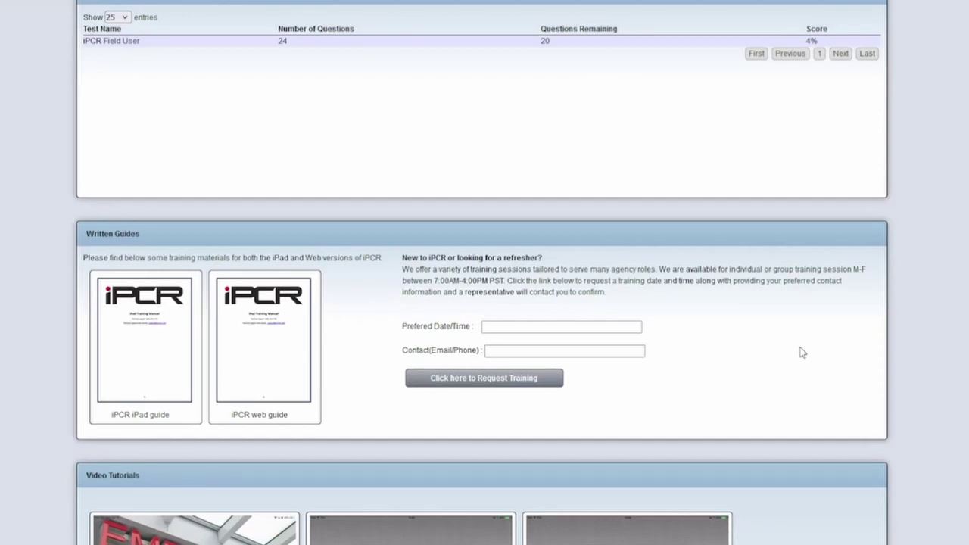
left_click(485, 330)
left_click(535, 351)
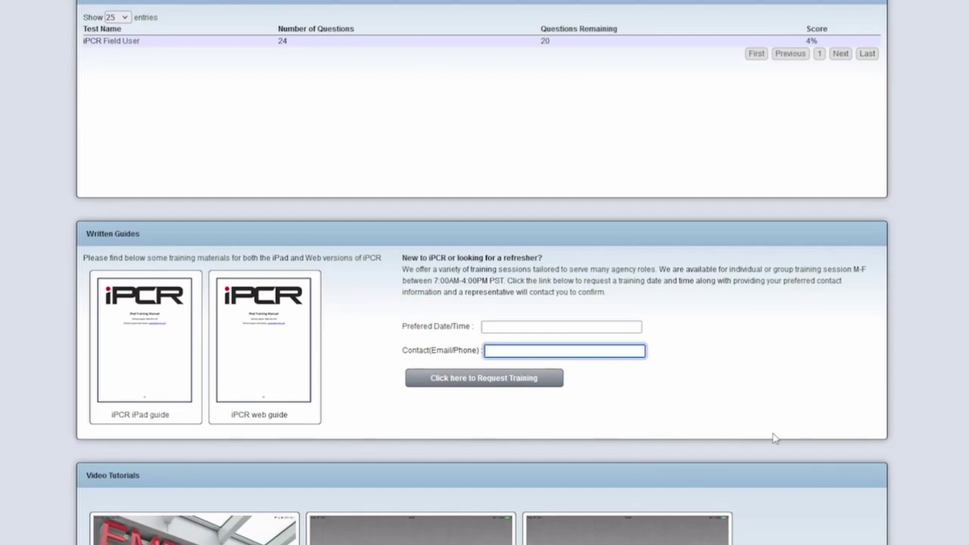
Look through the written iPad and web guides and the video tutorials offered in iPCR Academy
scroll(359, 382, "down", 1)
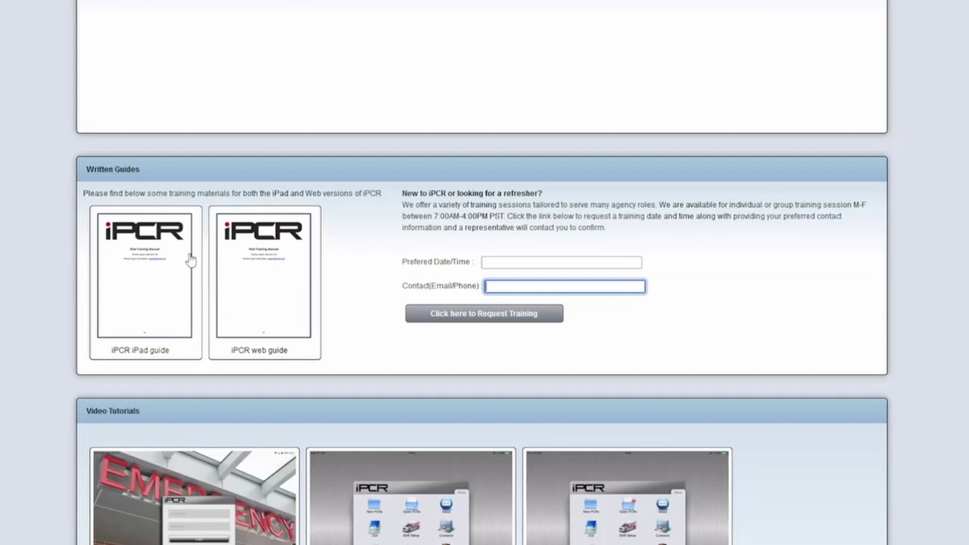
scroll(298, 298, "down", 1)
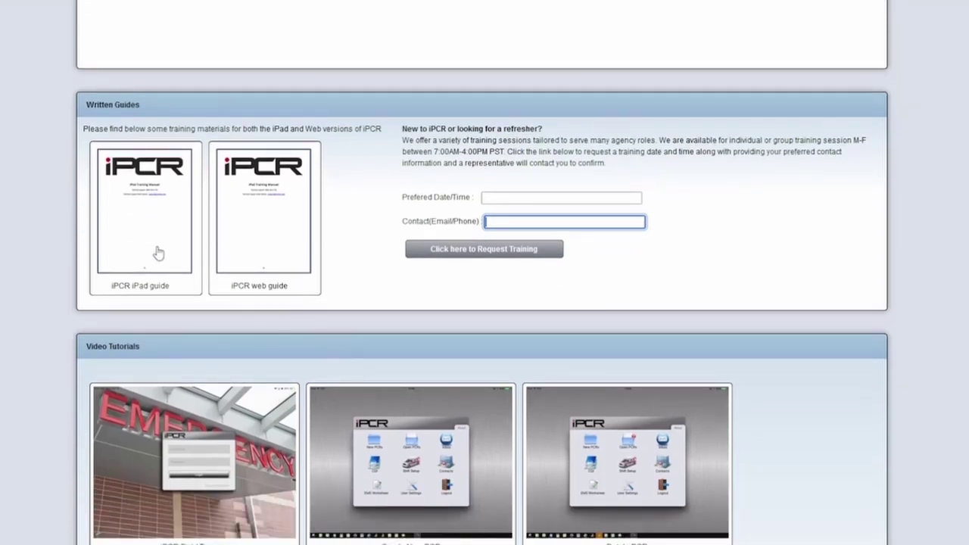
scroll(270, 242, "down", 7)
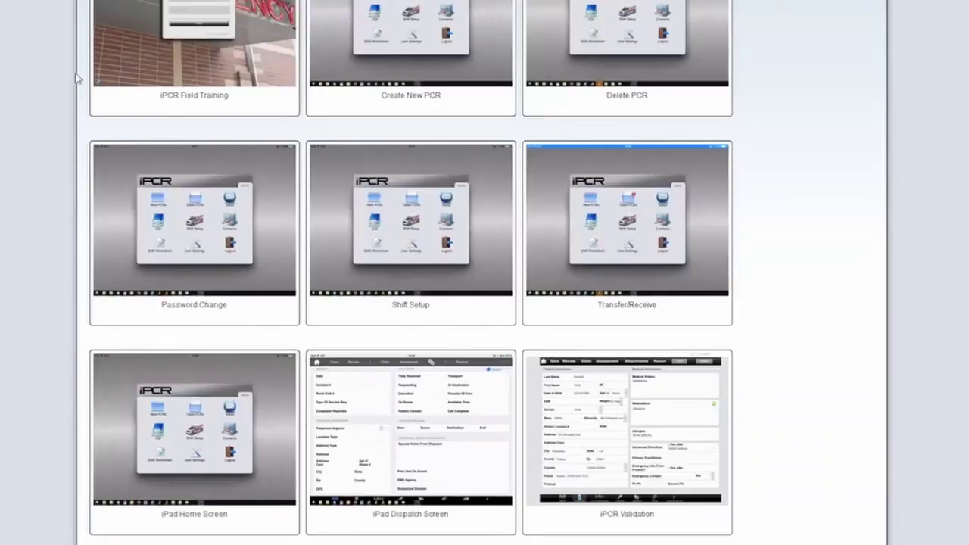
scroll(333, 387, "down", 3)
scroll(336, 410, "up", 13)
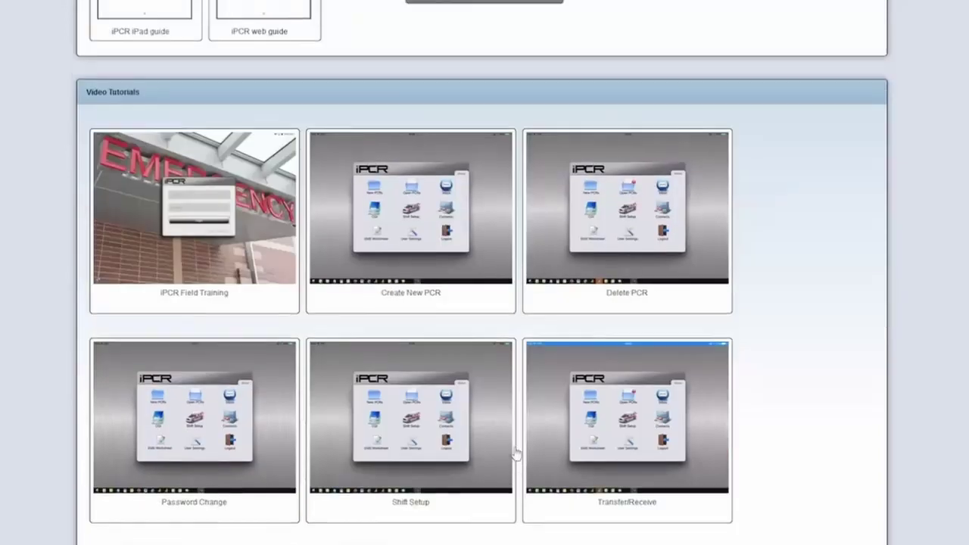